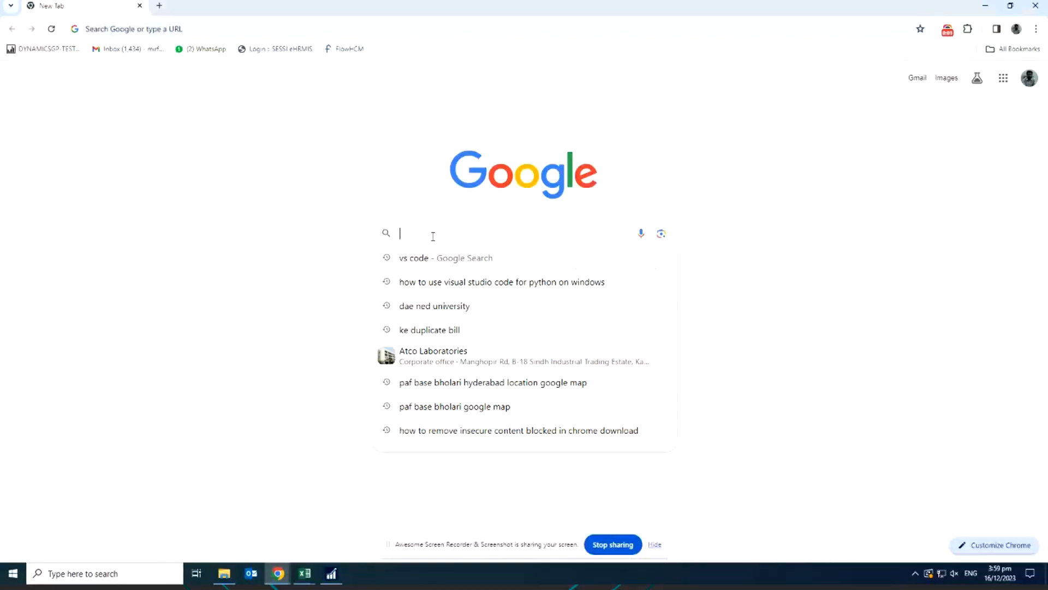
Search Google for visual studio code and open the official Visual Studio Code website from the results.
type("visual ")
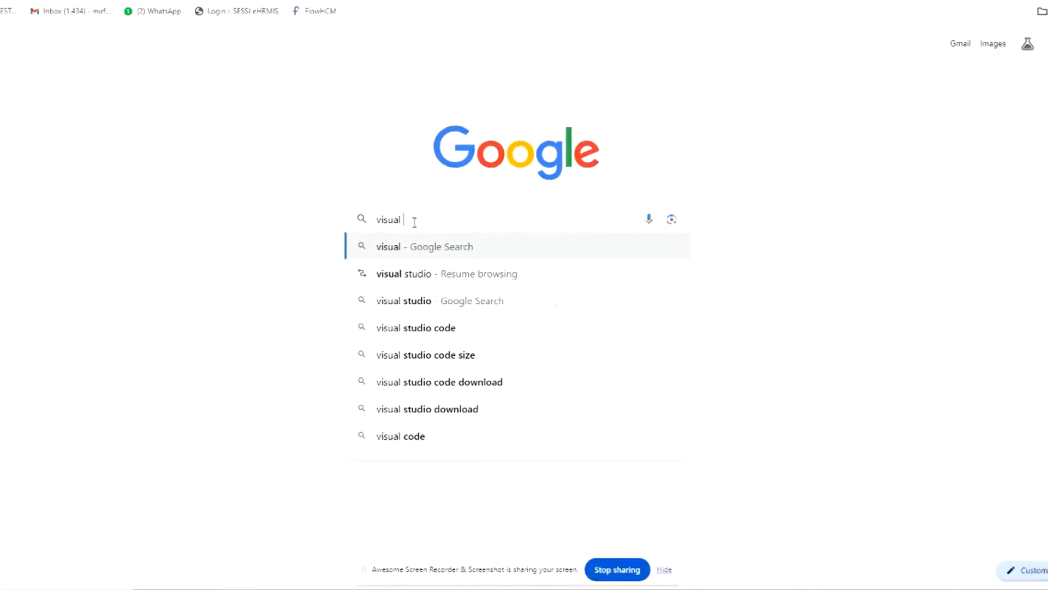
type("stu")
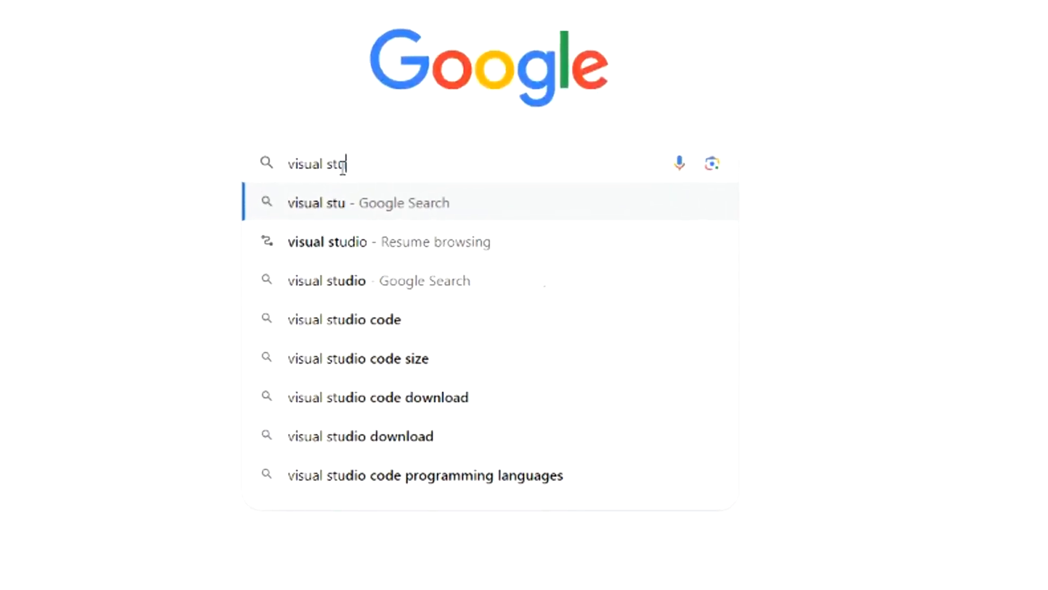
type("dio code")
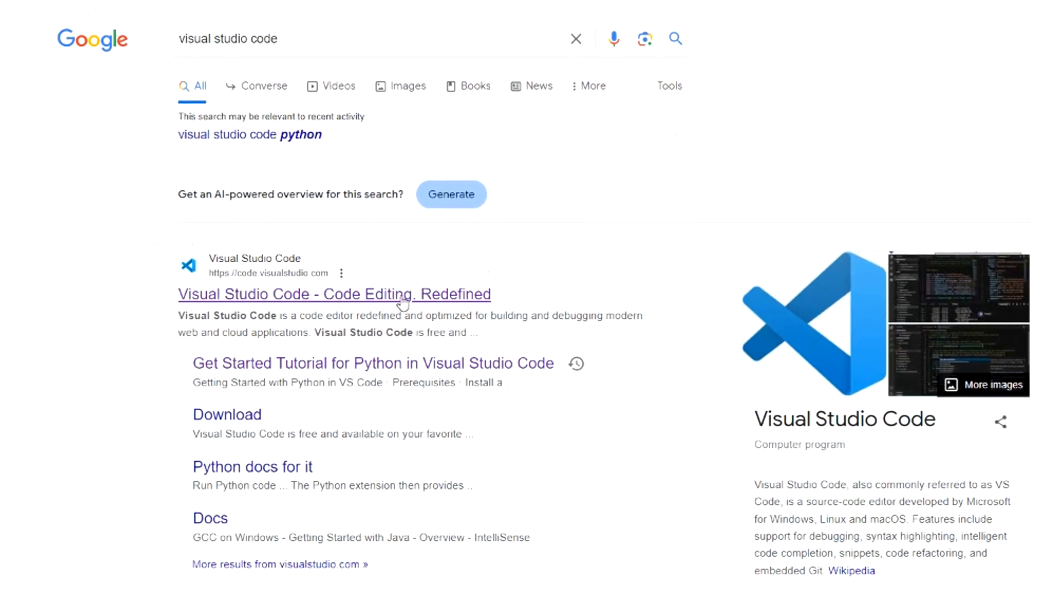
left_click(402, 297)
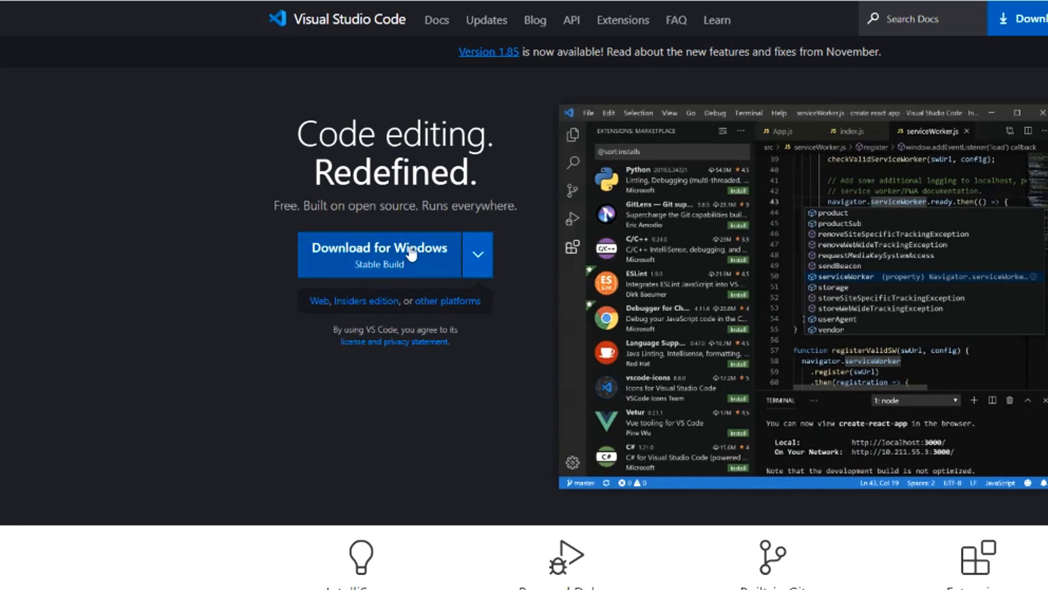
Download the stable Windows build of Visual Studio Code and launch the completed VSCodeUserSetup-x64 installer download.
left_click(391, 257)
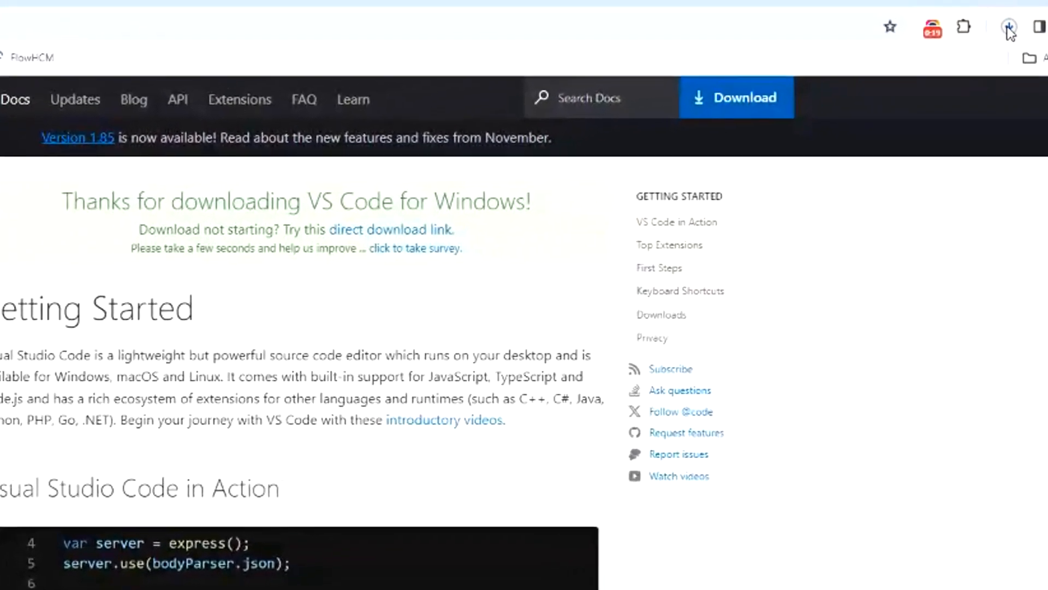
left_click(931, 49)
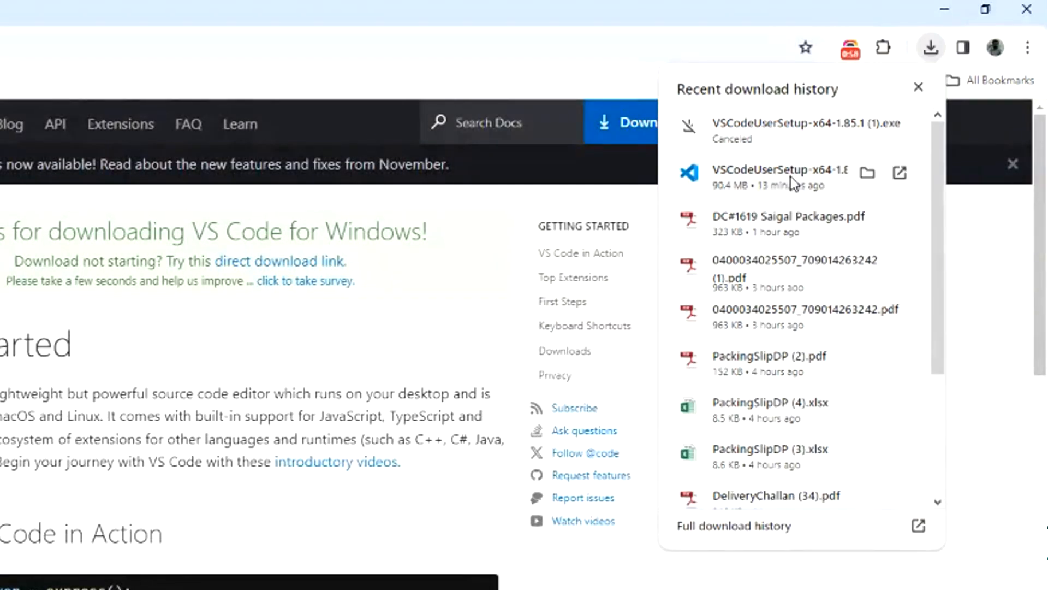
left_click(786, 177)
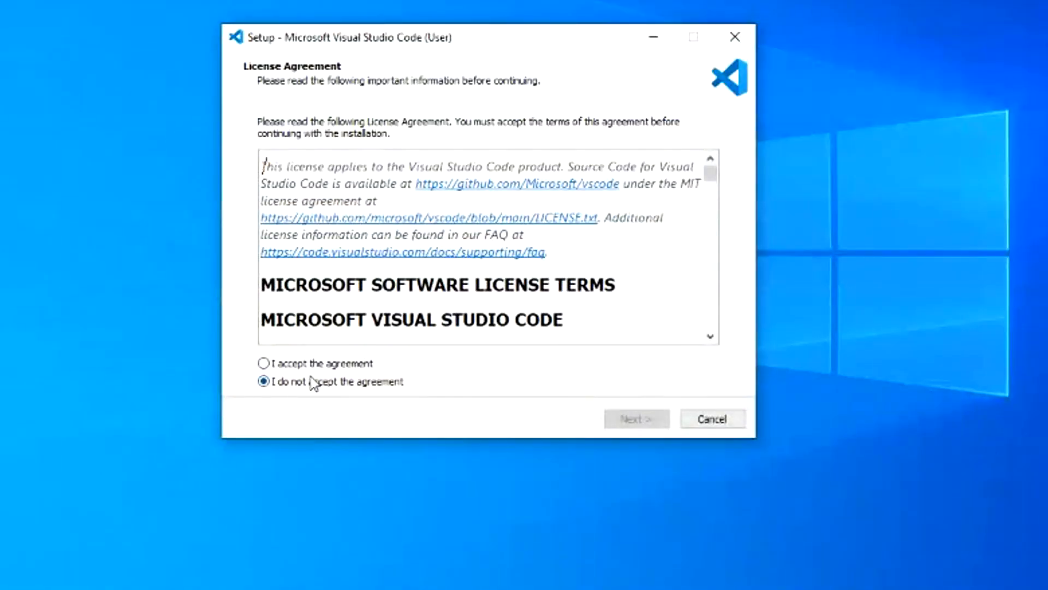
Accept the license agreement, install Visual Studio Code with the default setup options, and finish setup with Launch Visual Studio Code enabled.
left_click(311, 364)
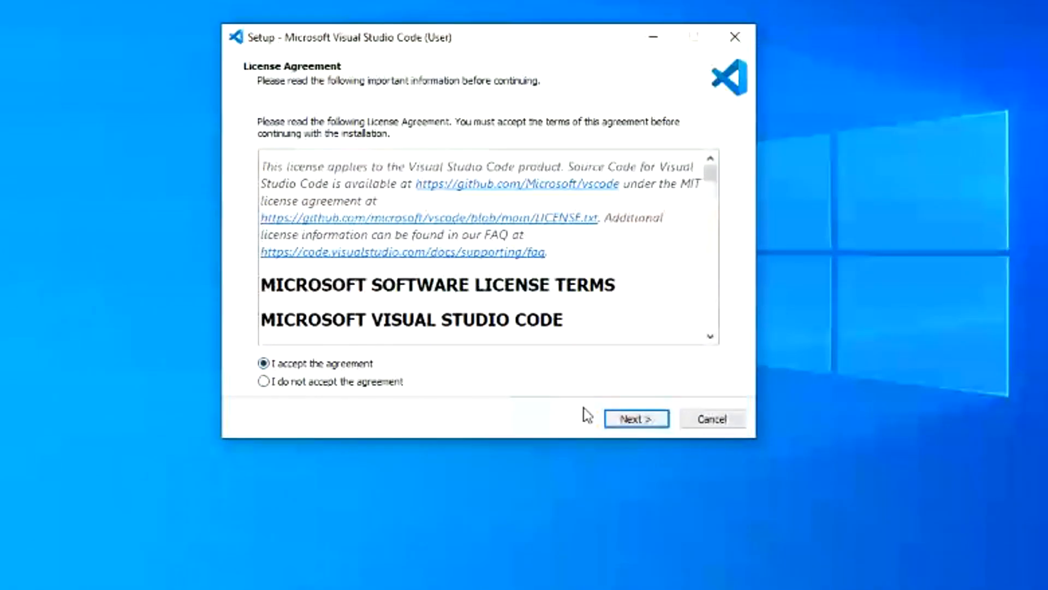
left_click(637, 419)
left_click(641, 418)
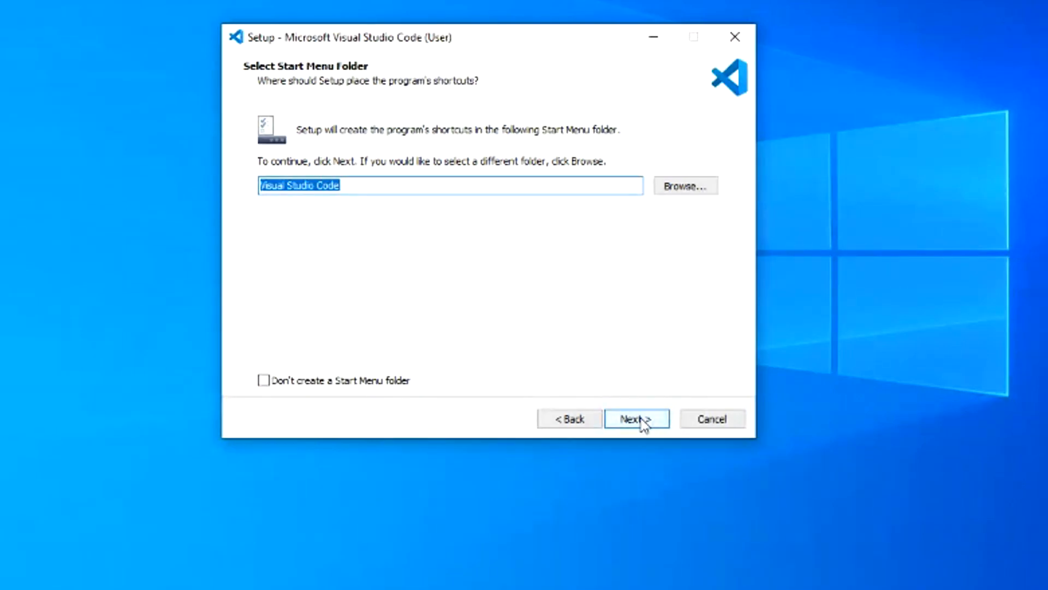
left_click(640, 420)
left_click(638, 420)
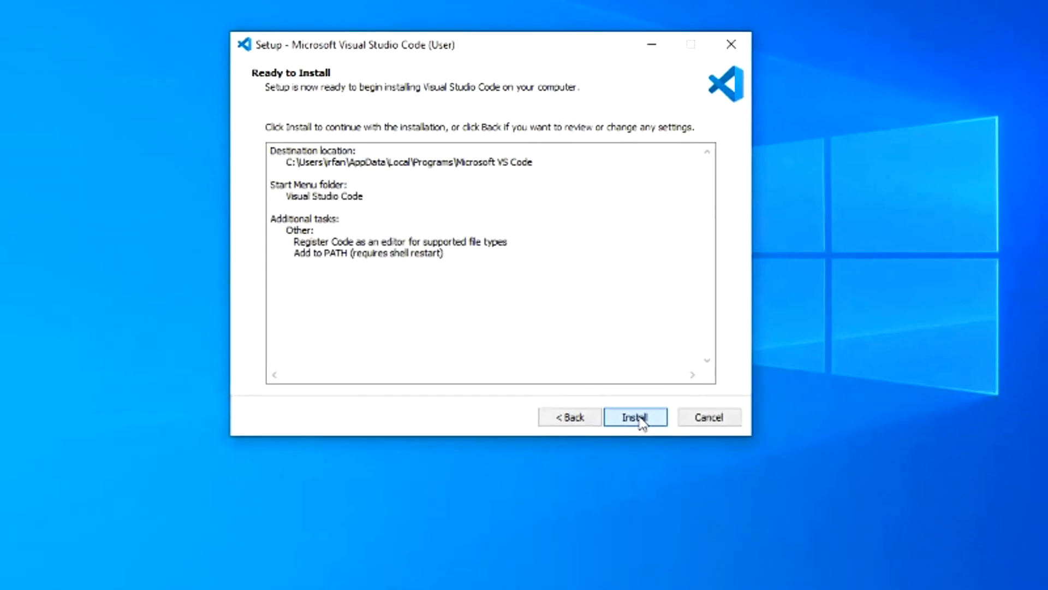
left_click(628, 408)
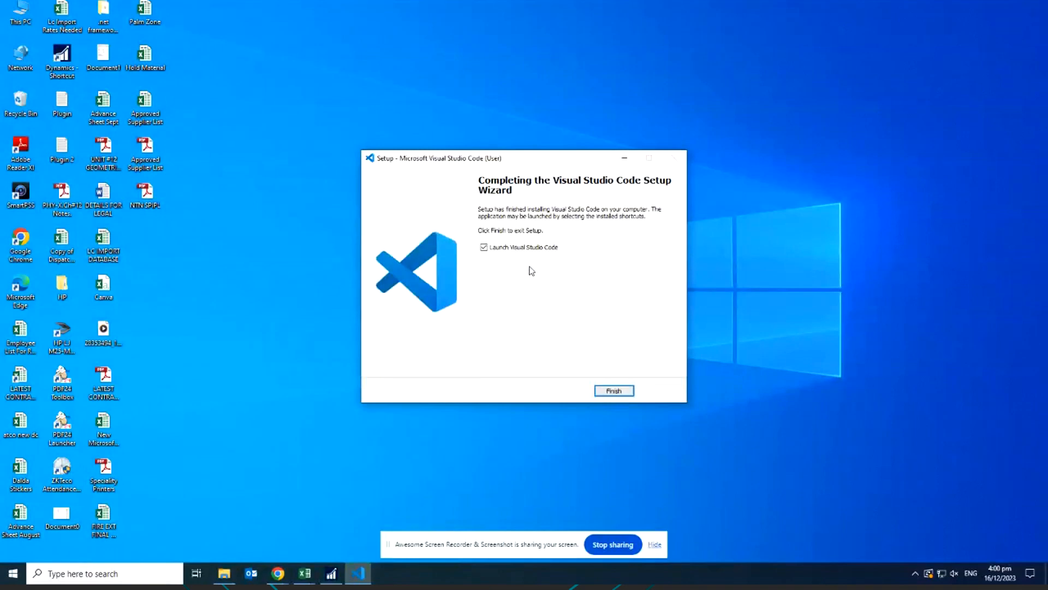
left_click(614, 390)
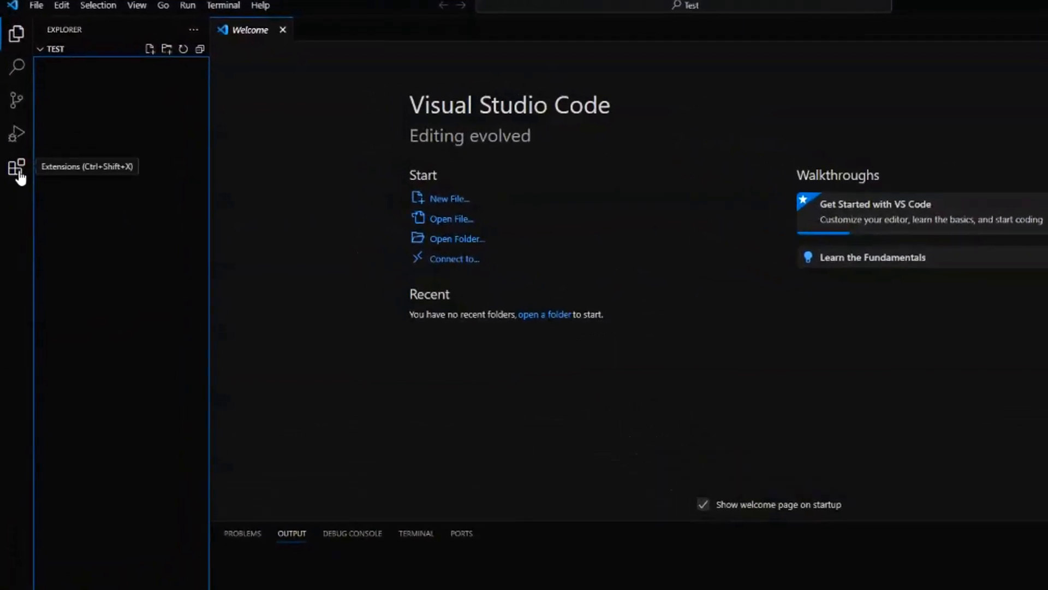
Search the extension marketplace for python and install Microsoft's Python extension.
left_click(18, 172)
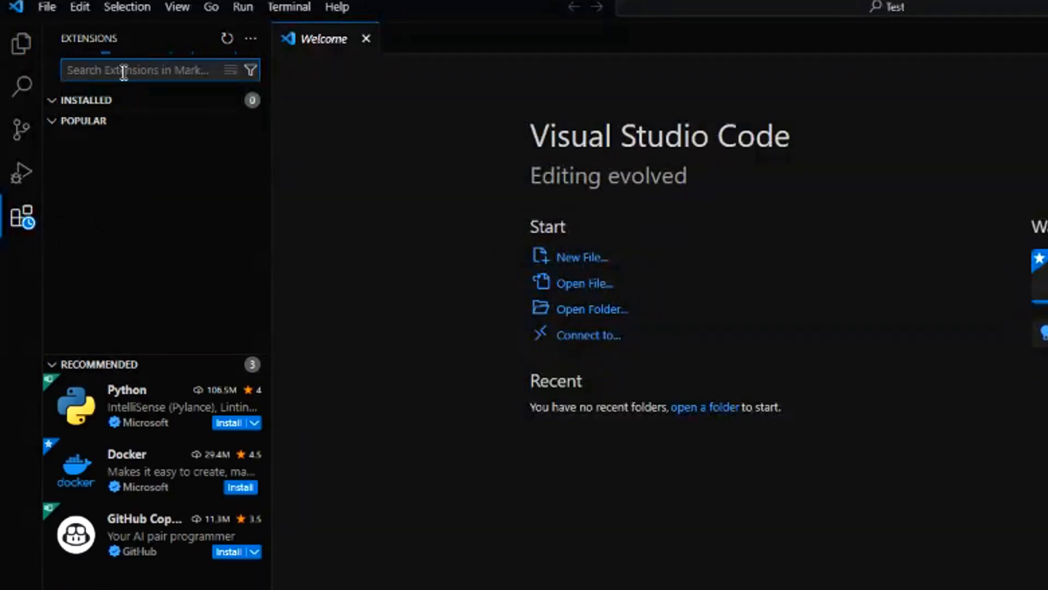
type("python")
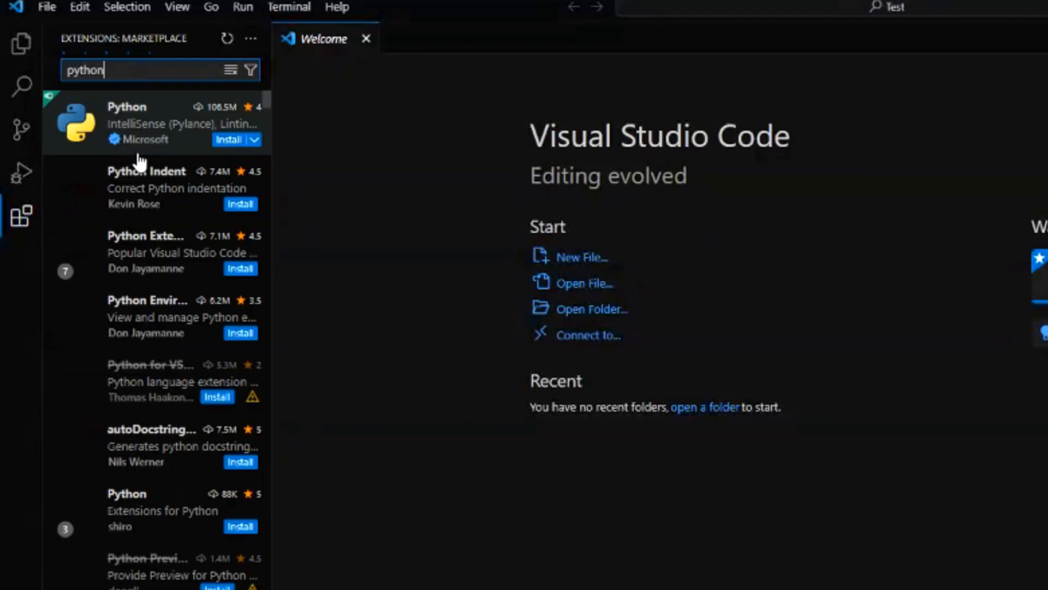
mouse_move(139, 156)
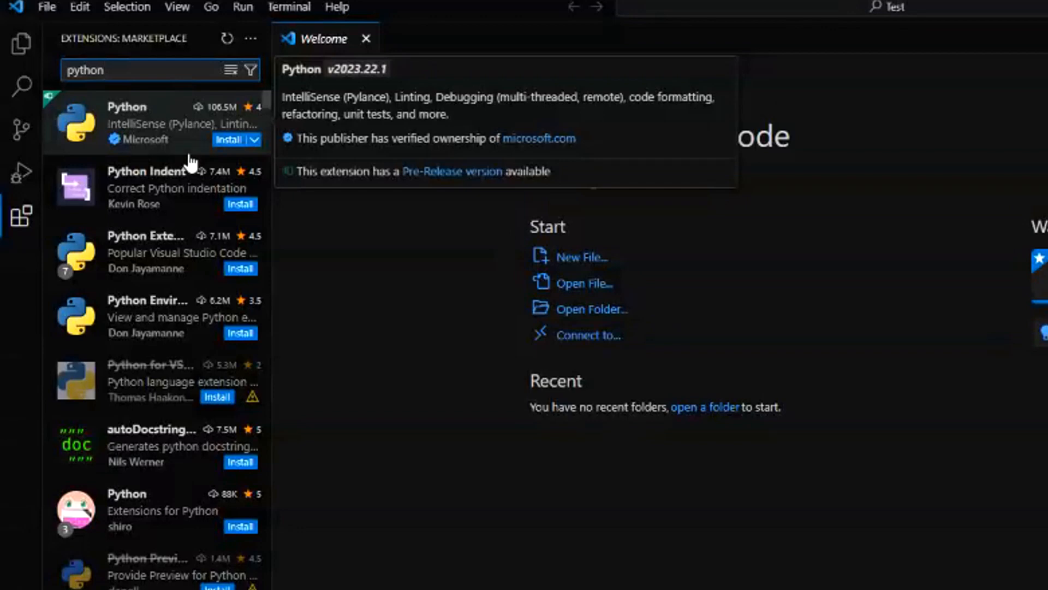
left_click(170, 138)
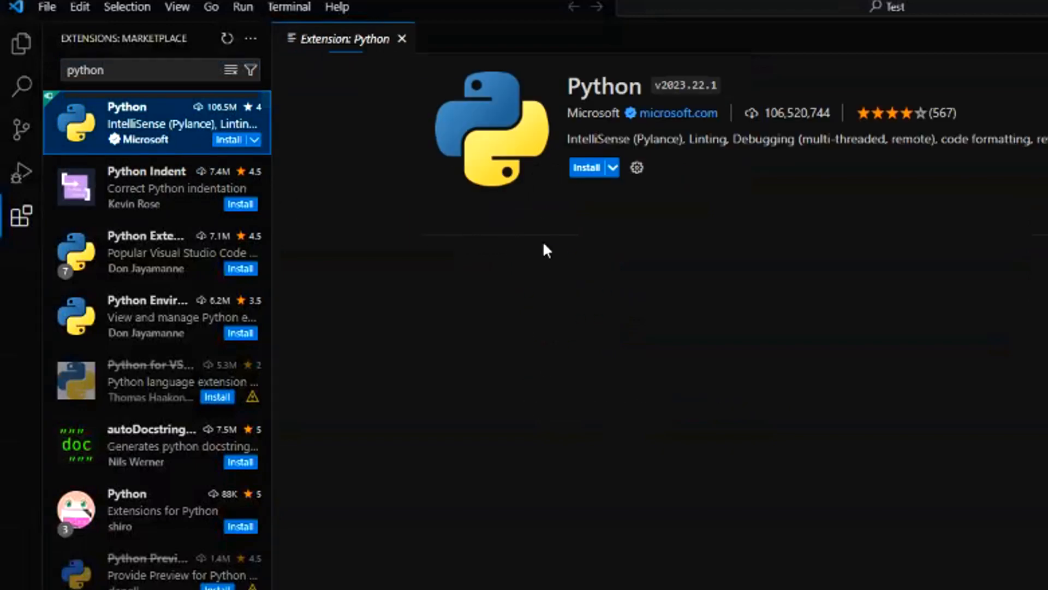
left_click(587, 167)
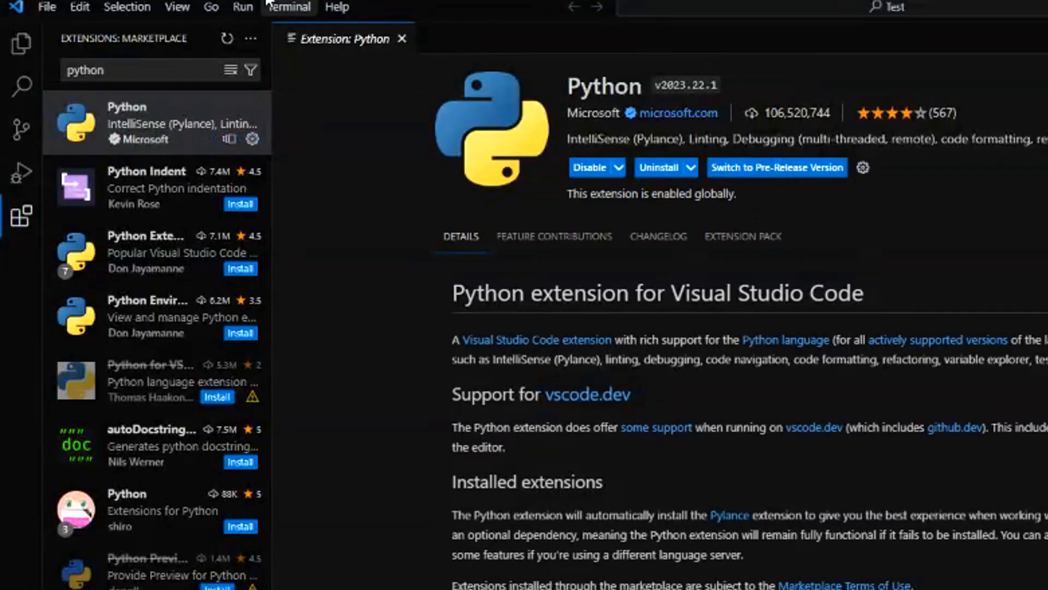
Search the extension marketplace for runner and install the Code Runner extension.
left_click_drag(122, 68, 16, 76)
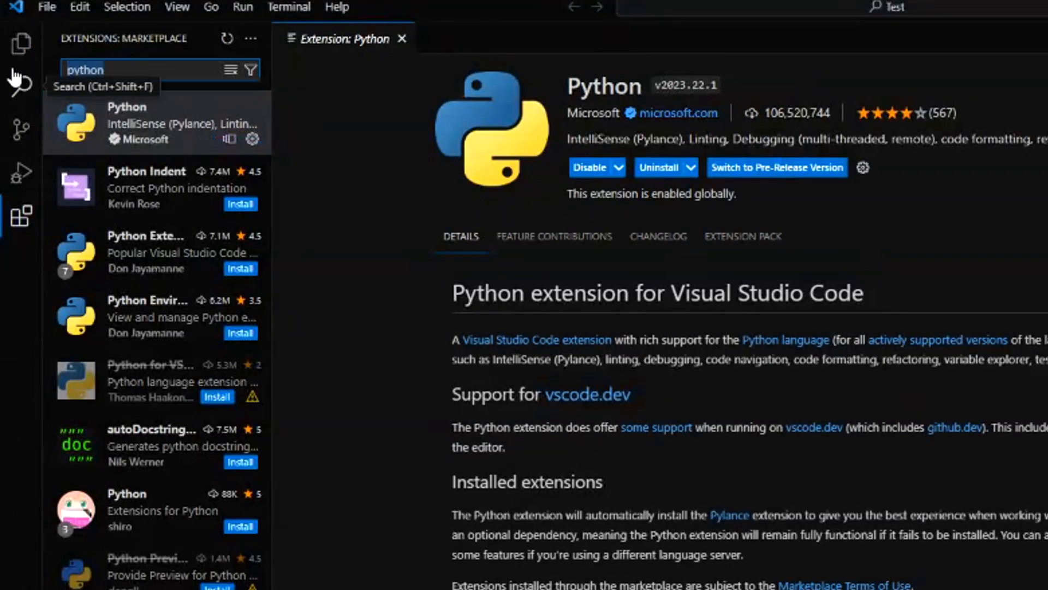
type("runner")
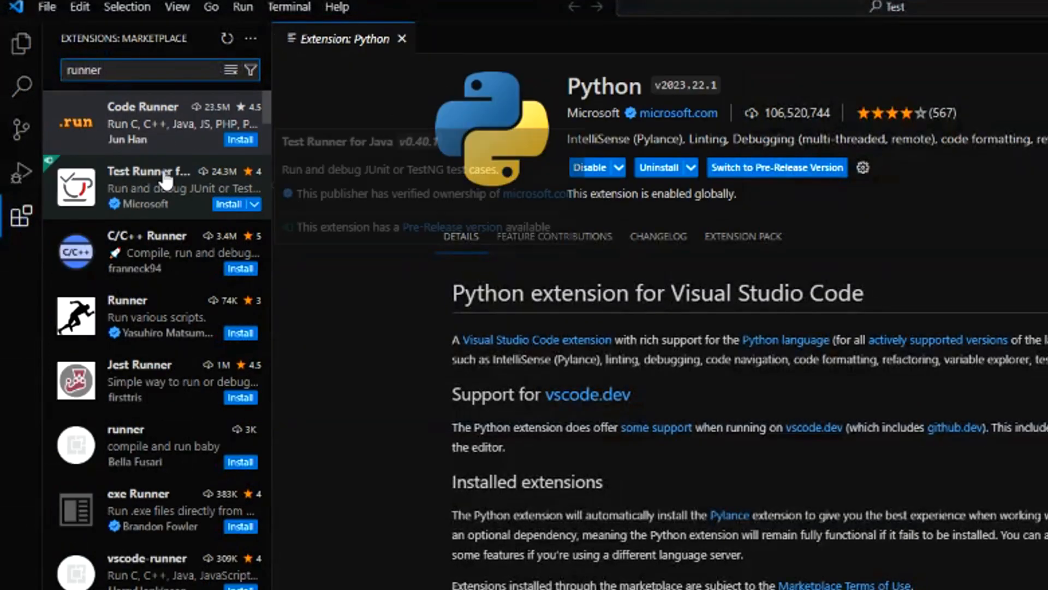
left_click(131, 130)
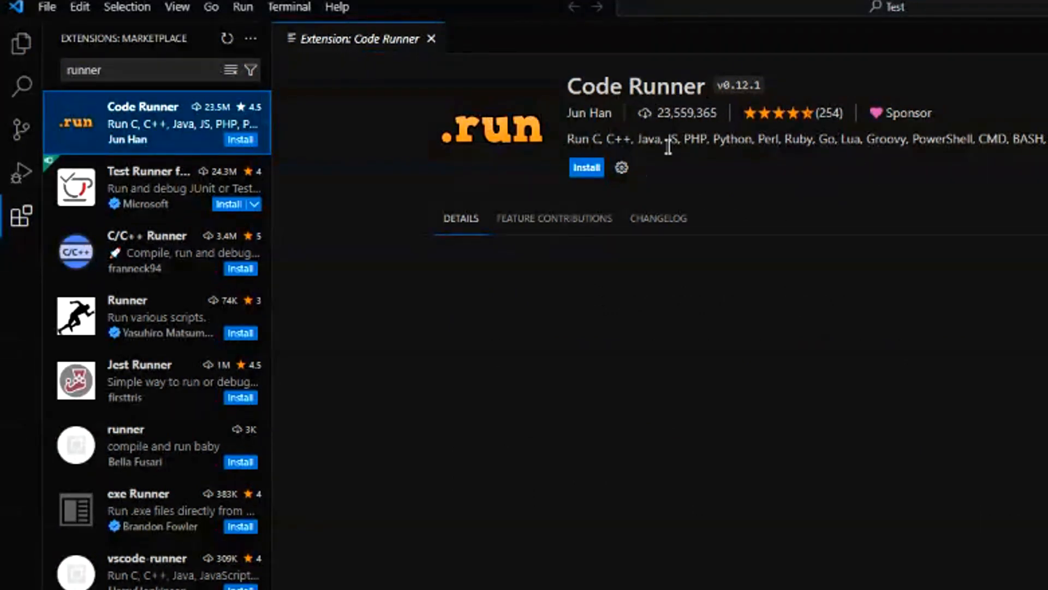
left_click(586, 168)
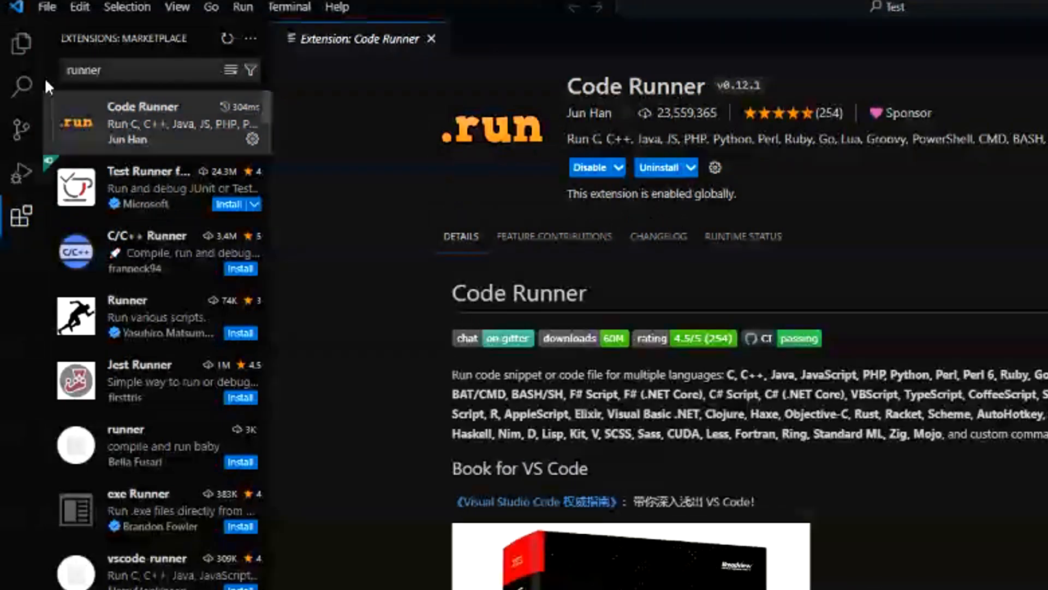
Show the file Explorer and bring up the folder selection for opening a folder.
left_click(24, 55)
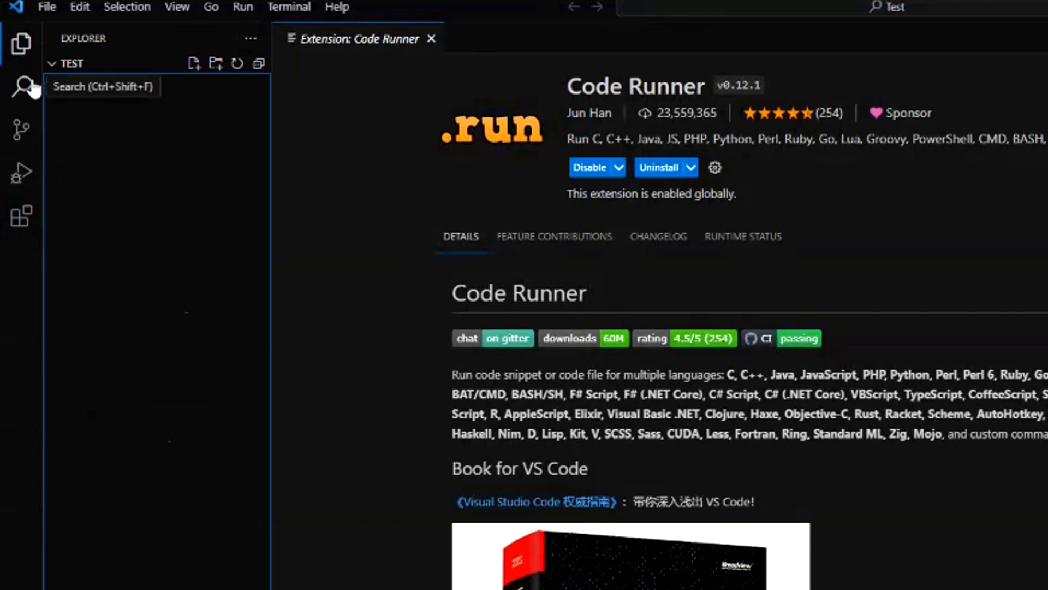
left_click(25, 55)
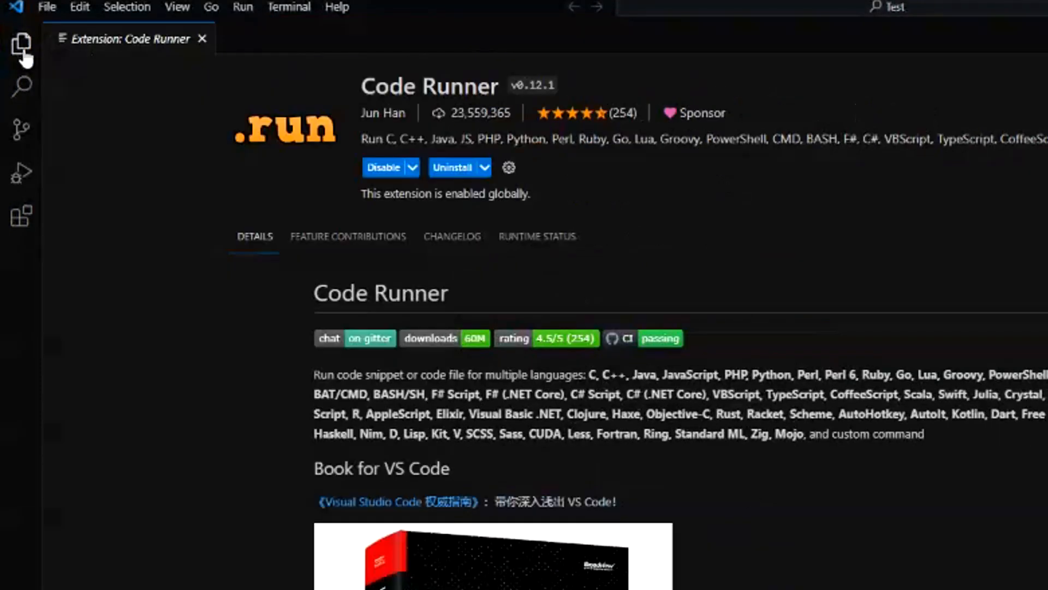
left_click(24, 55)
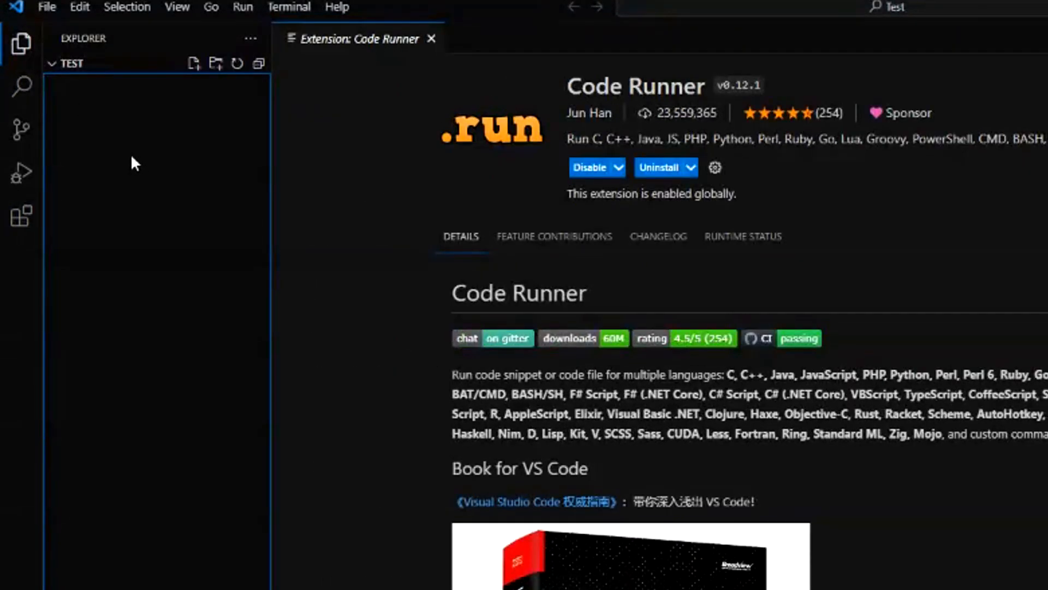
left_click(49, 8)
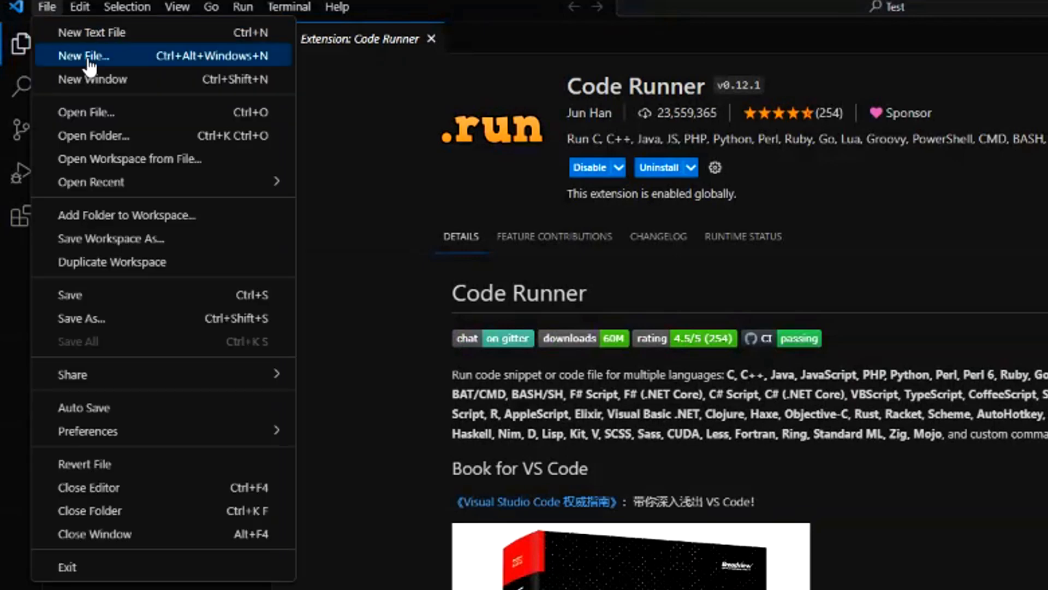
left_click(112, 135)
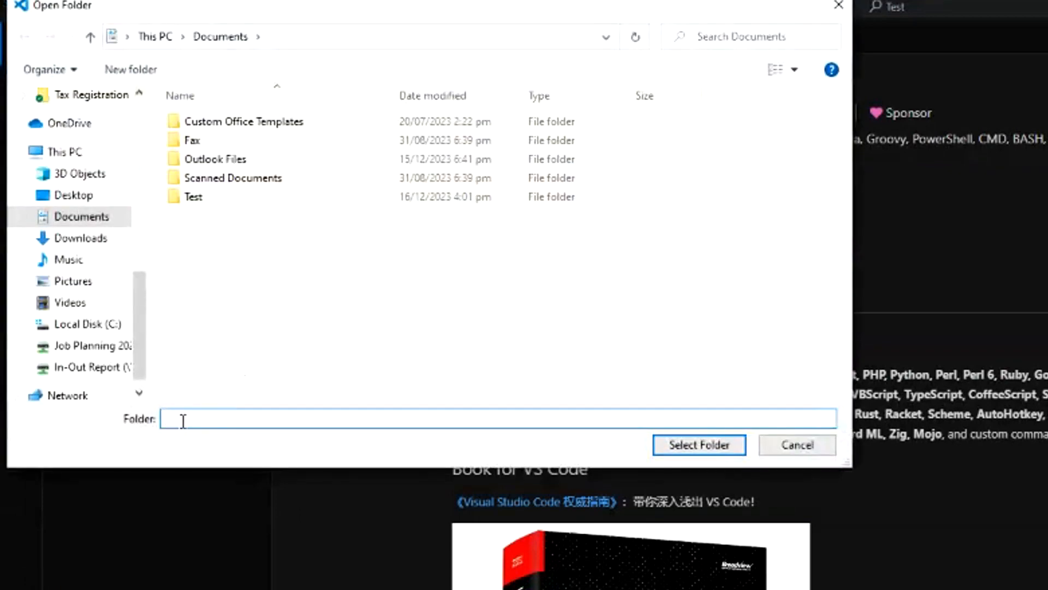
Try to open a folder named Python test in Documents.
type("Python test")
left_click(713, 447)
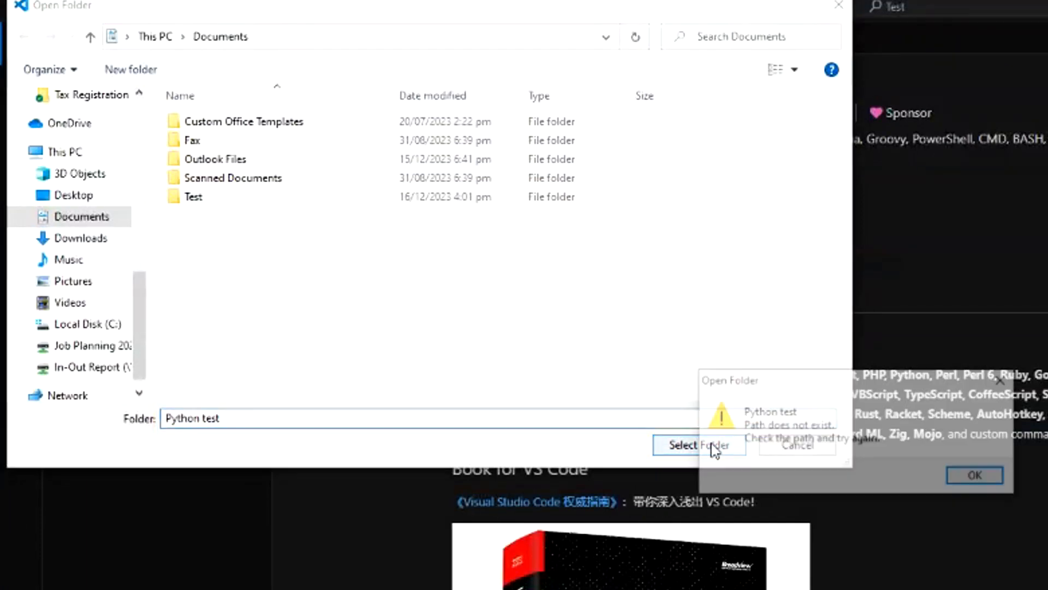
left_click(986, 479)
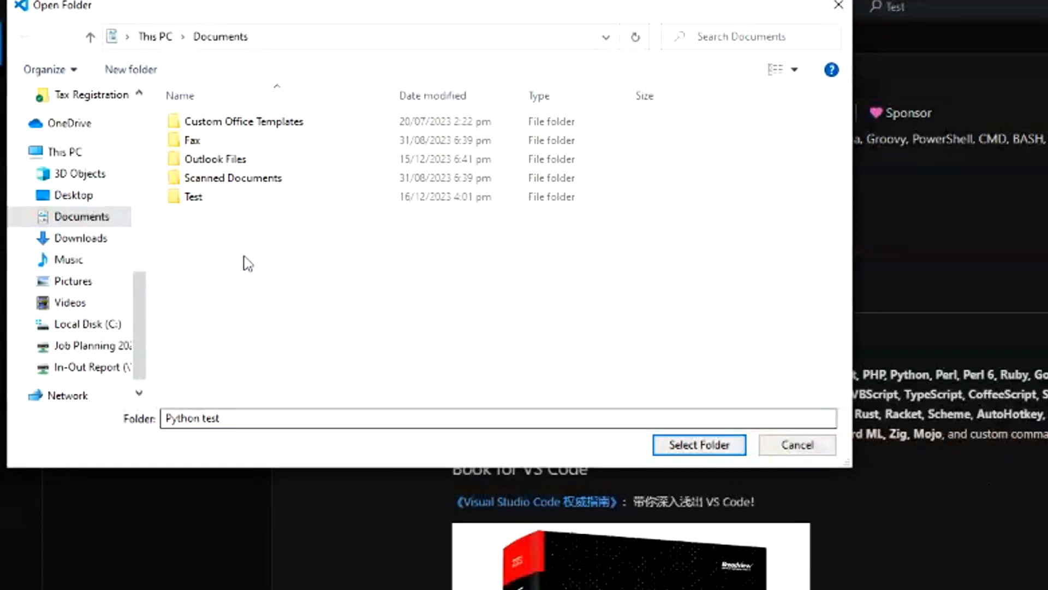
Open the existing Test folder in Documents as the working folder.
left_click(192, 199)
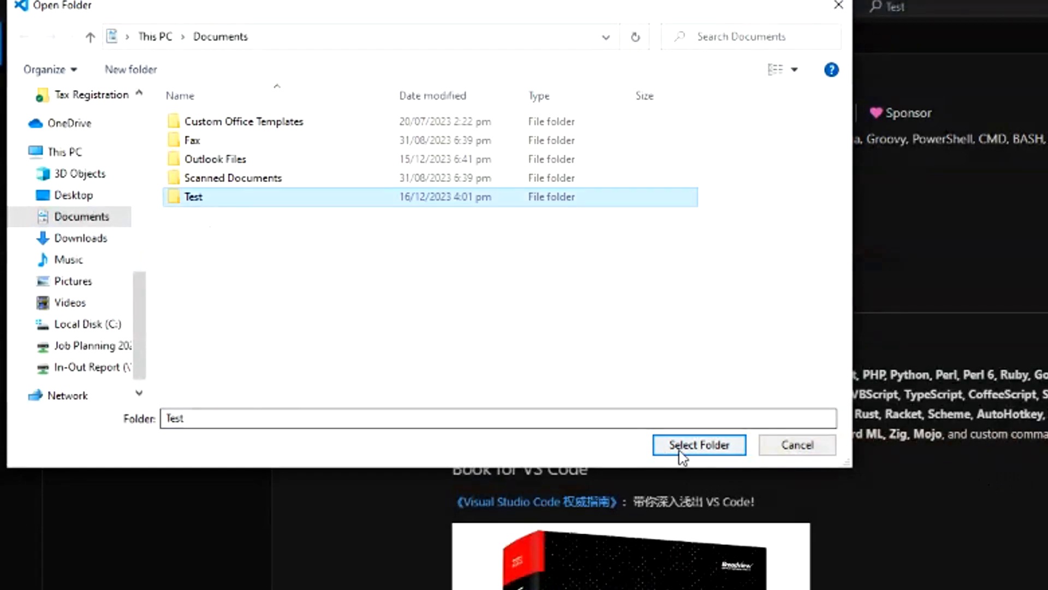
left_click(698, 445)
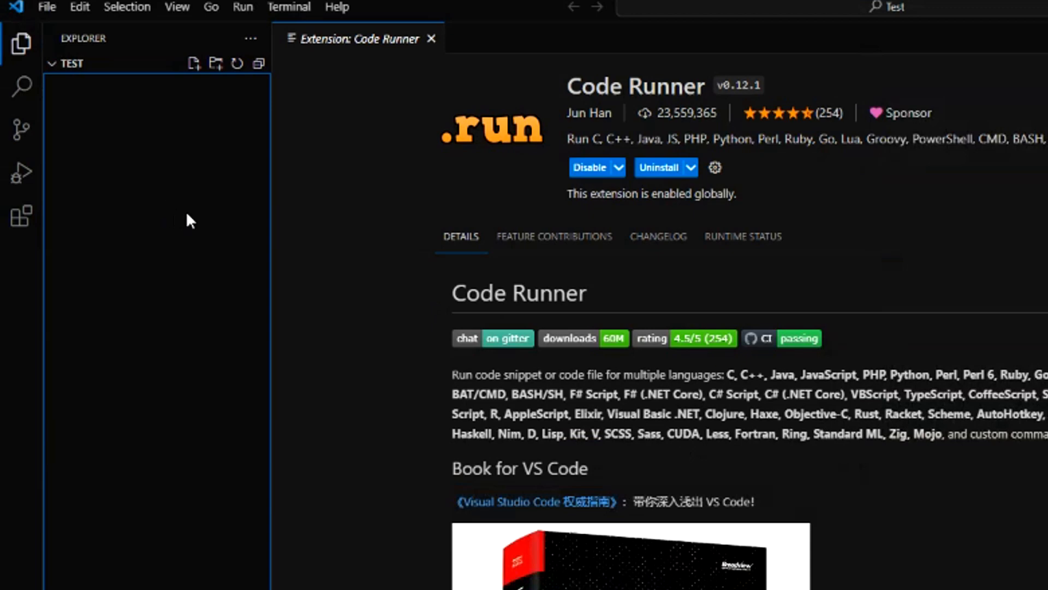
Create a new Python file named pythontest.py in the Test folder.
left_click(48, 8)
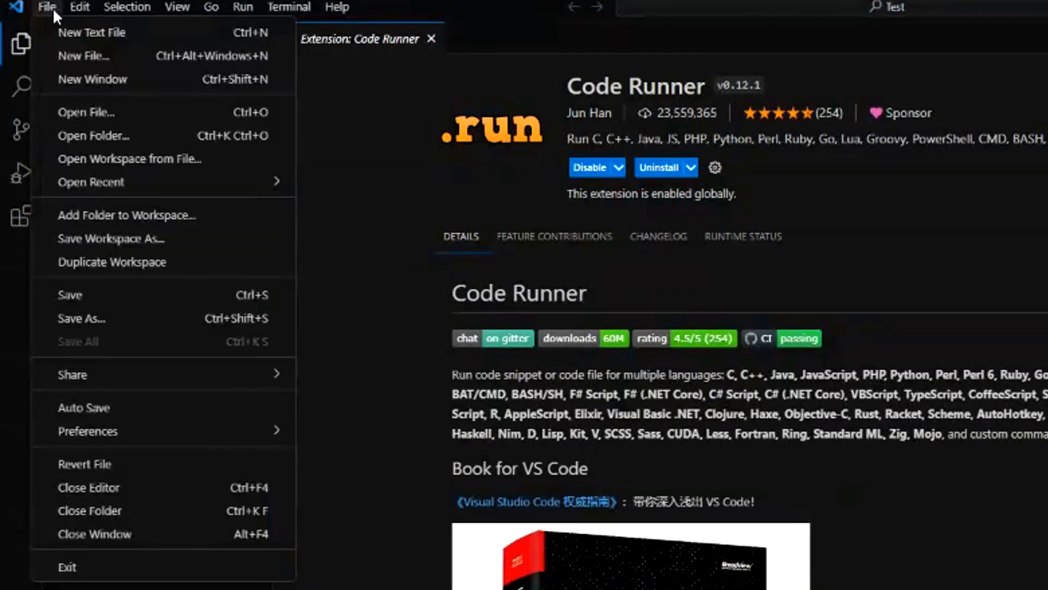
left_click(97, 55)
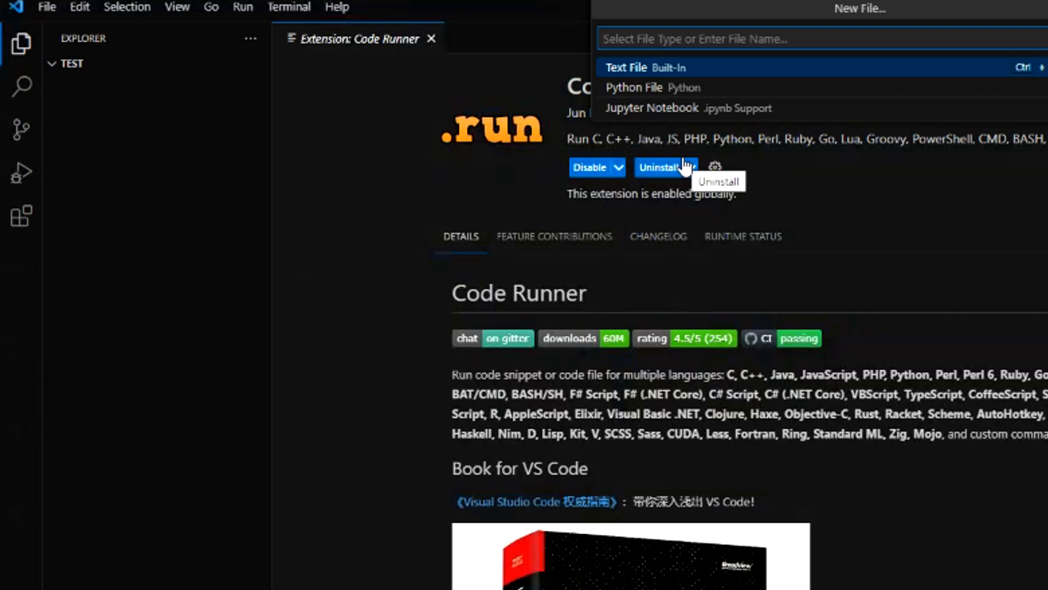
type("py")
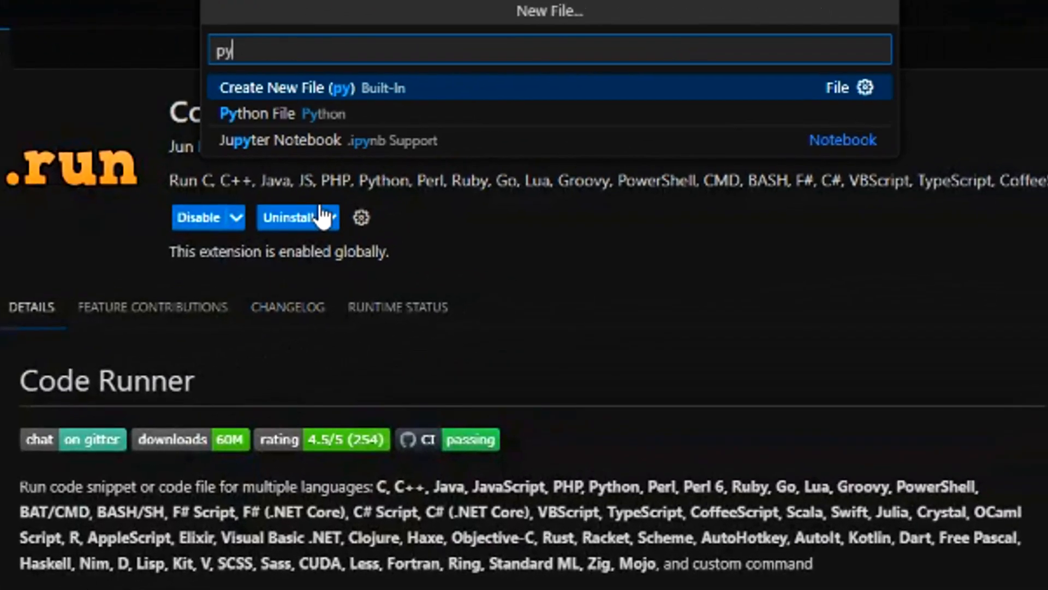
type("thon")
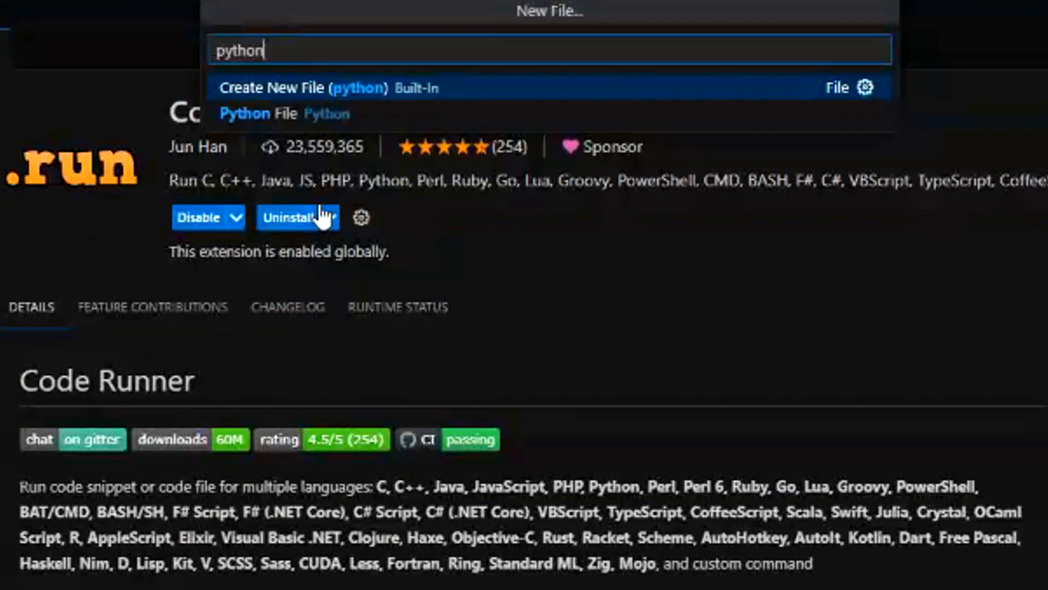
type("test.py")
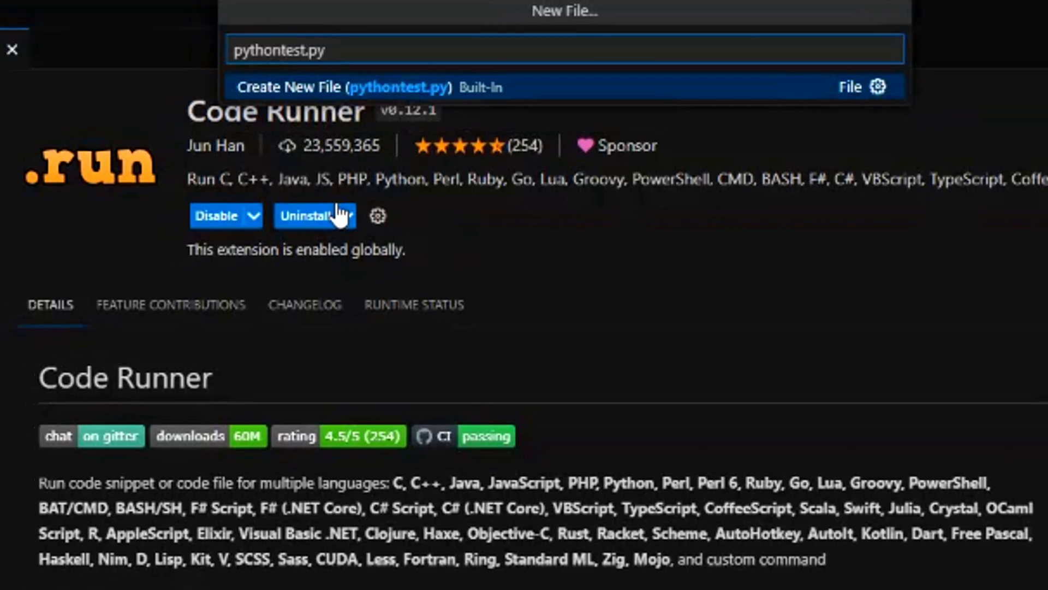
key("Return")
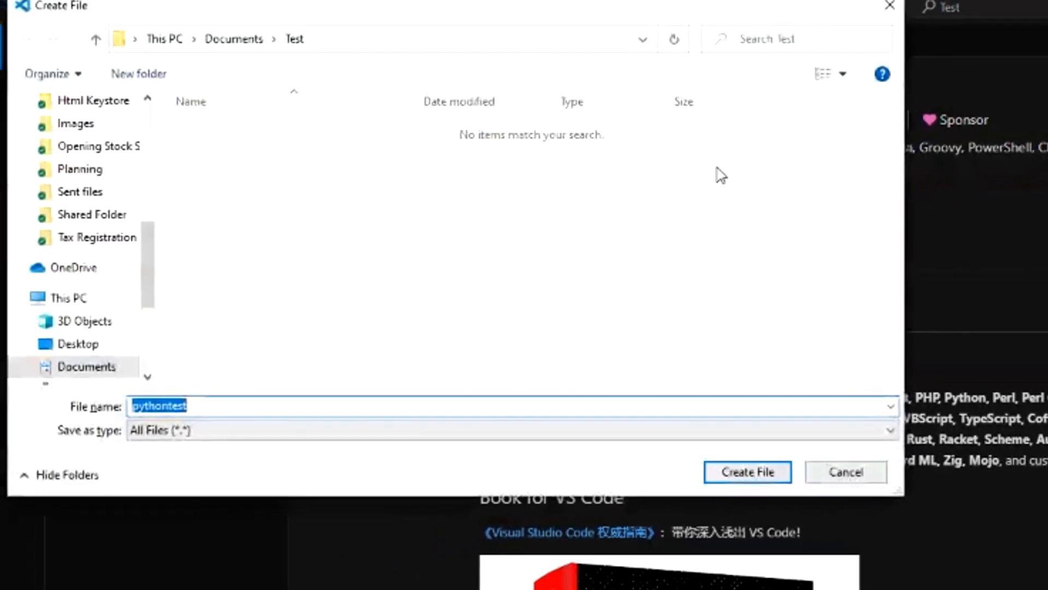
left_click(749, 472)
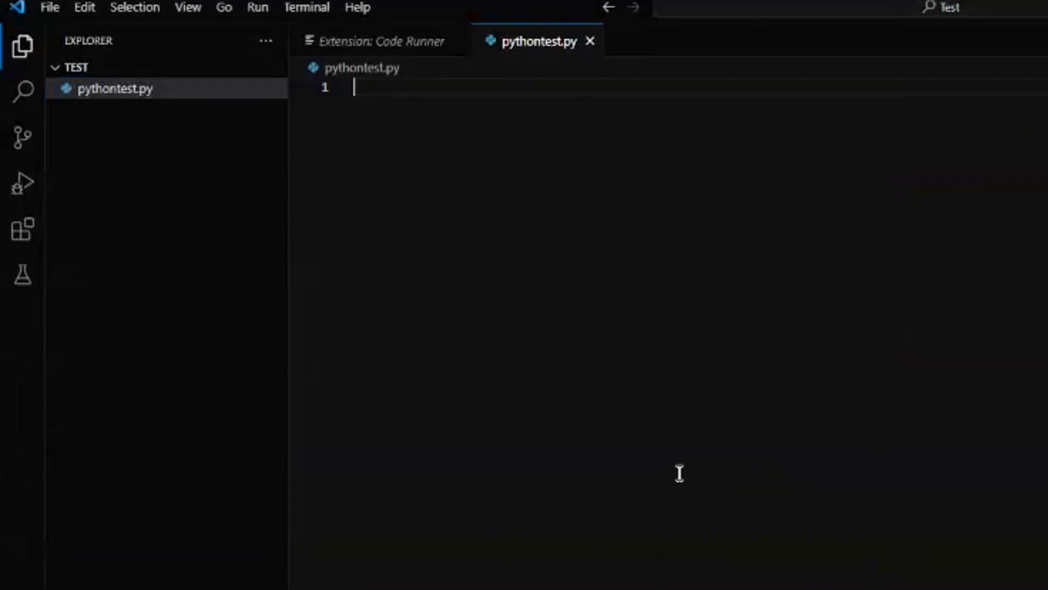
Write the code line print("hello world") in pythontest.py and save the file.
type("print")
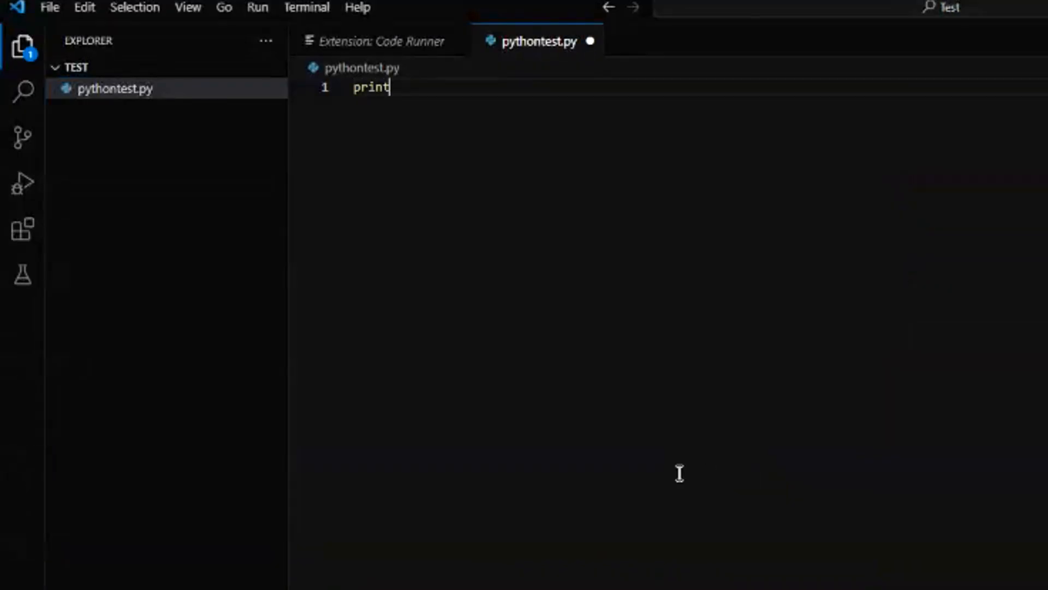
type("(\"")
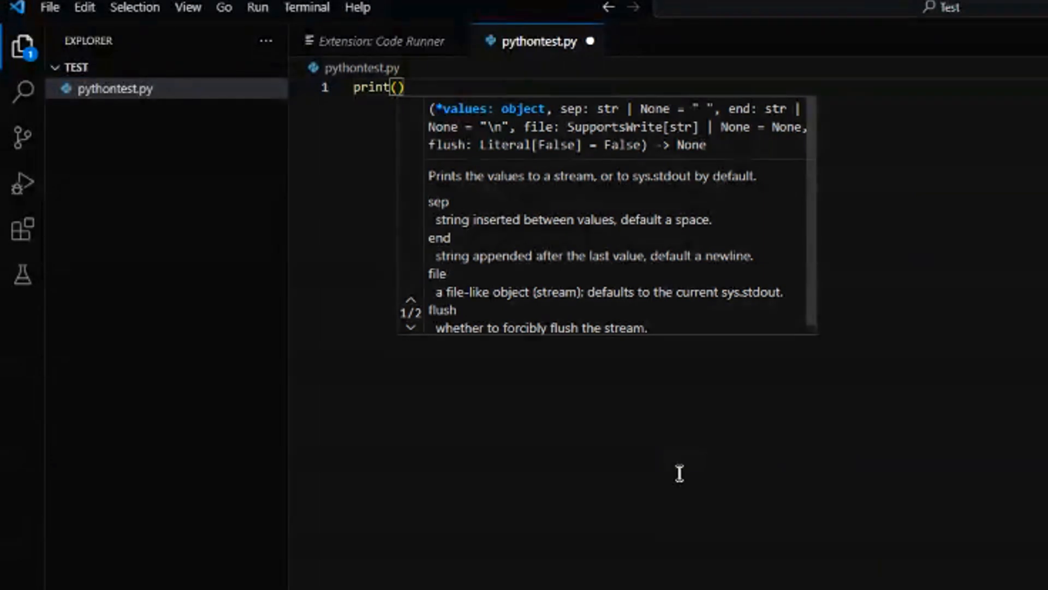
type("hello wo")
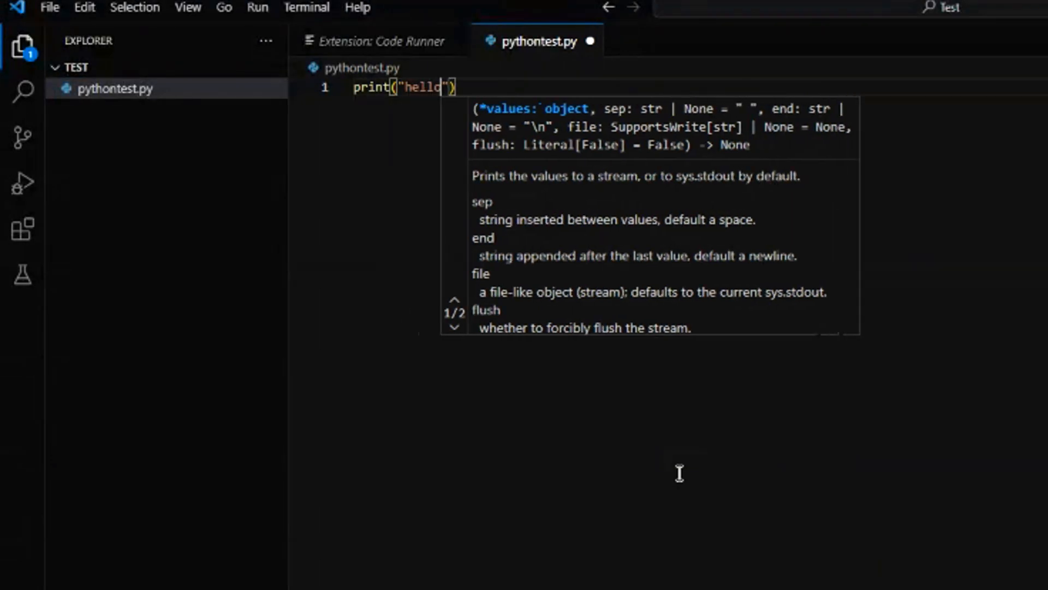
type("rld")
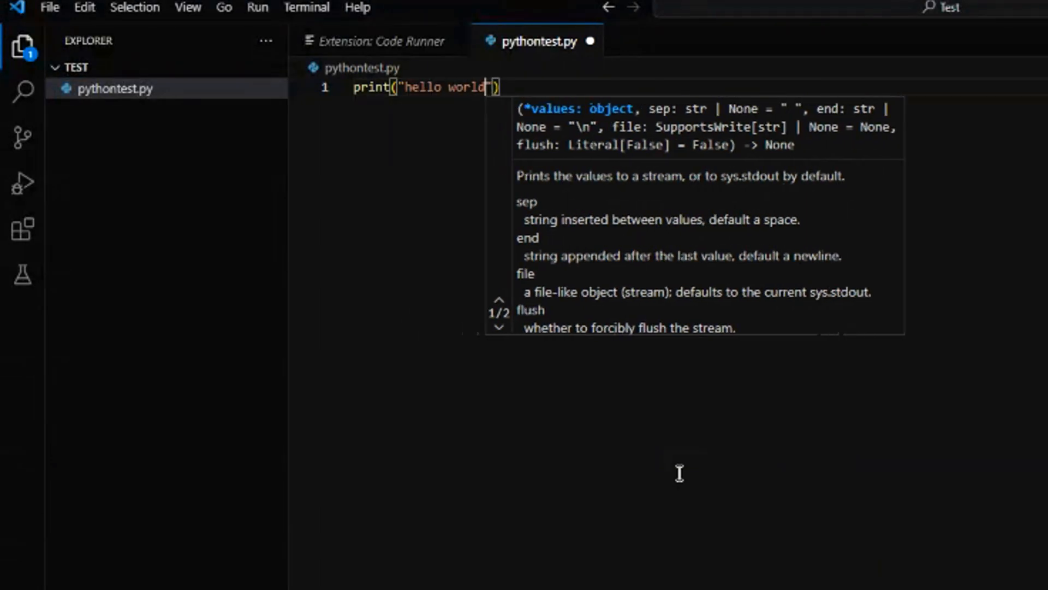
key("Escape")
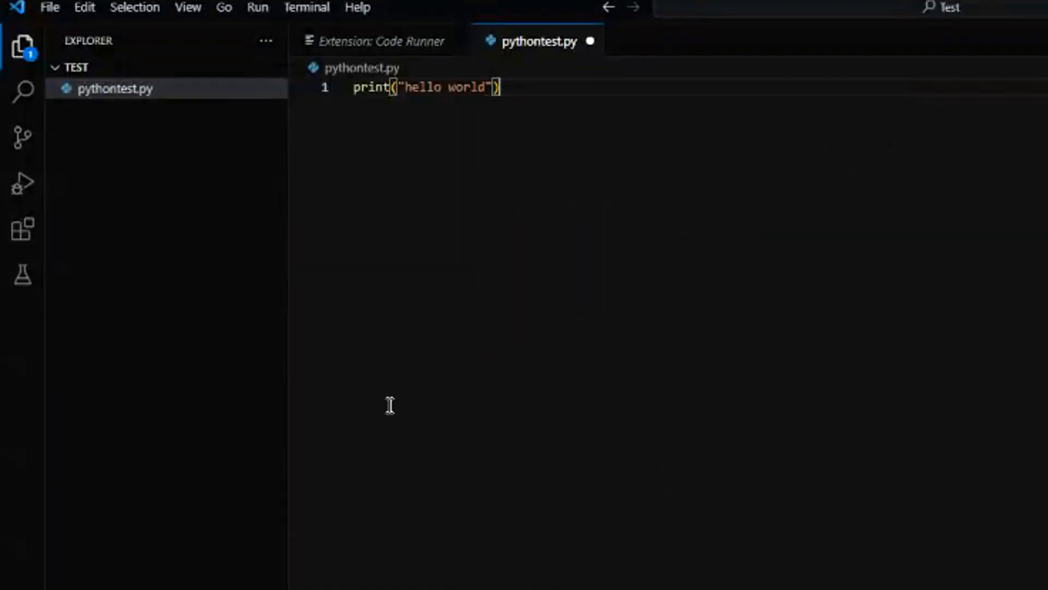
key("ctrl+s")
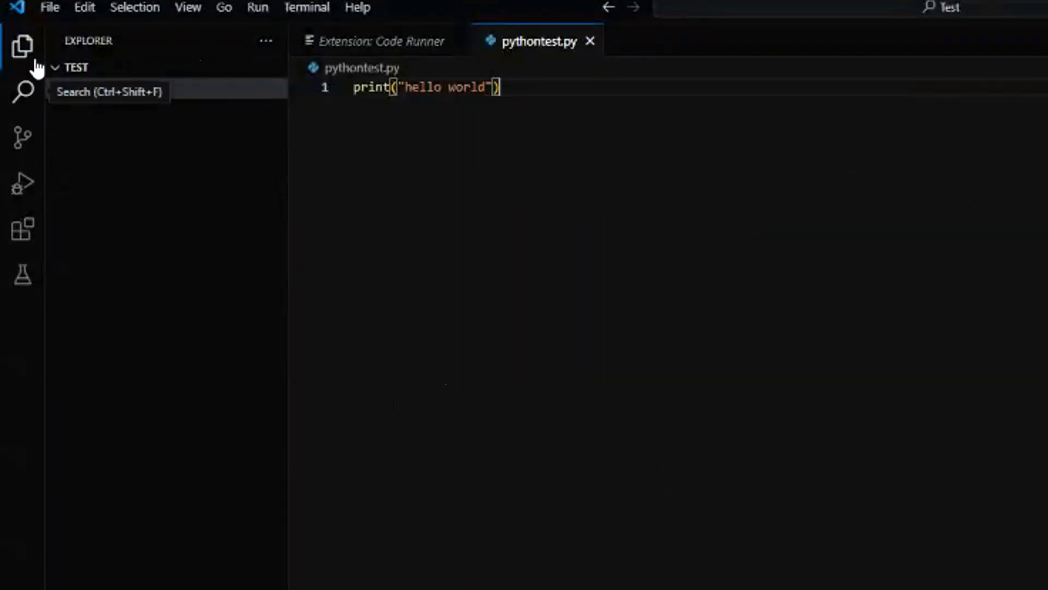
left_click(48, 8)
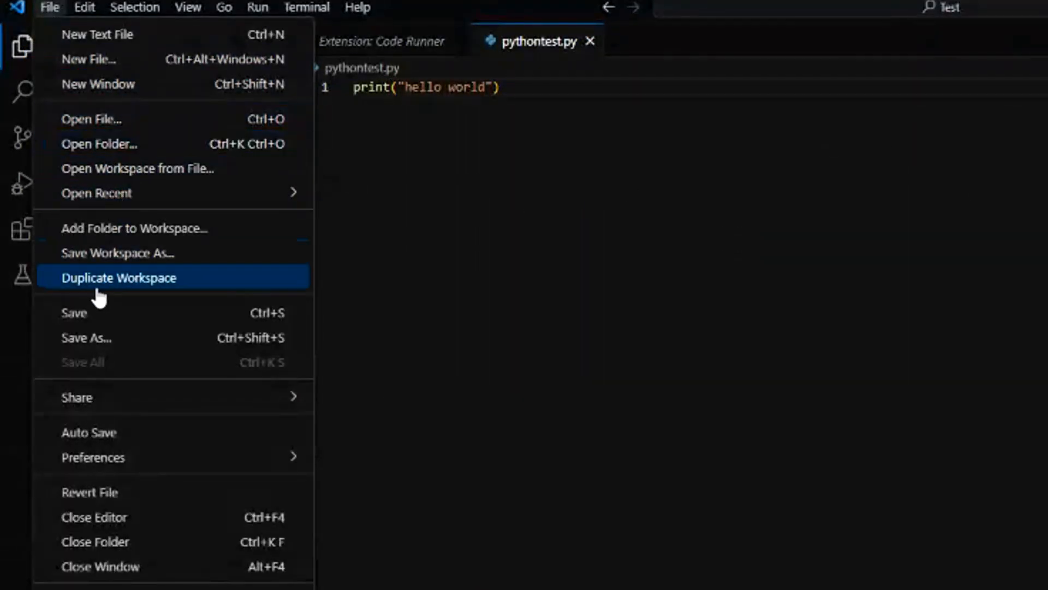
left_click(94, 311)
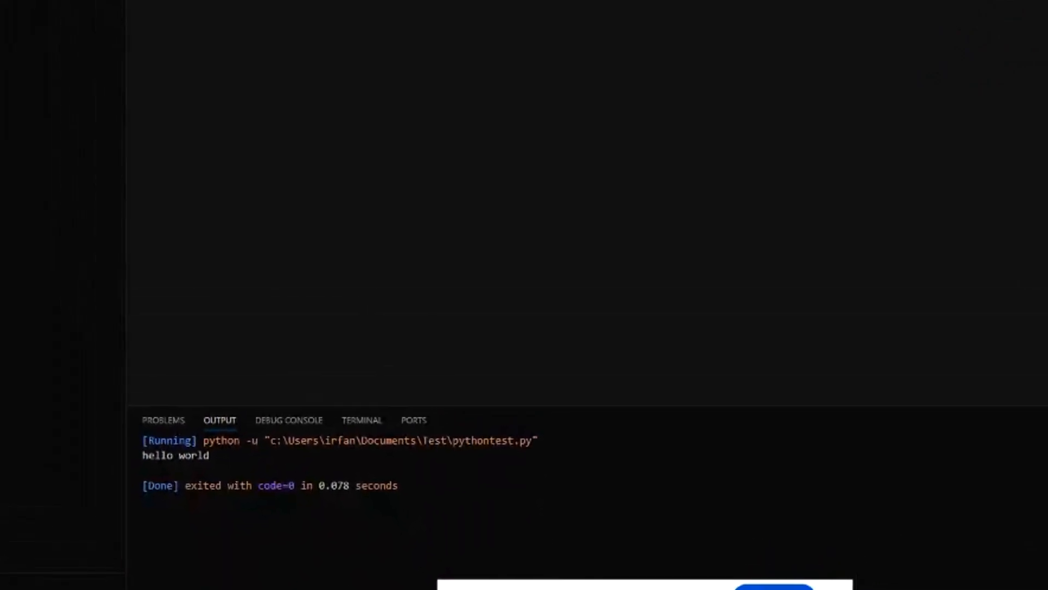
Add print("This is my first Python program") as the second line, reusing a copy of the hello world statement, and save the file.
key("Return")
type("print(\"hello world\")")
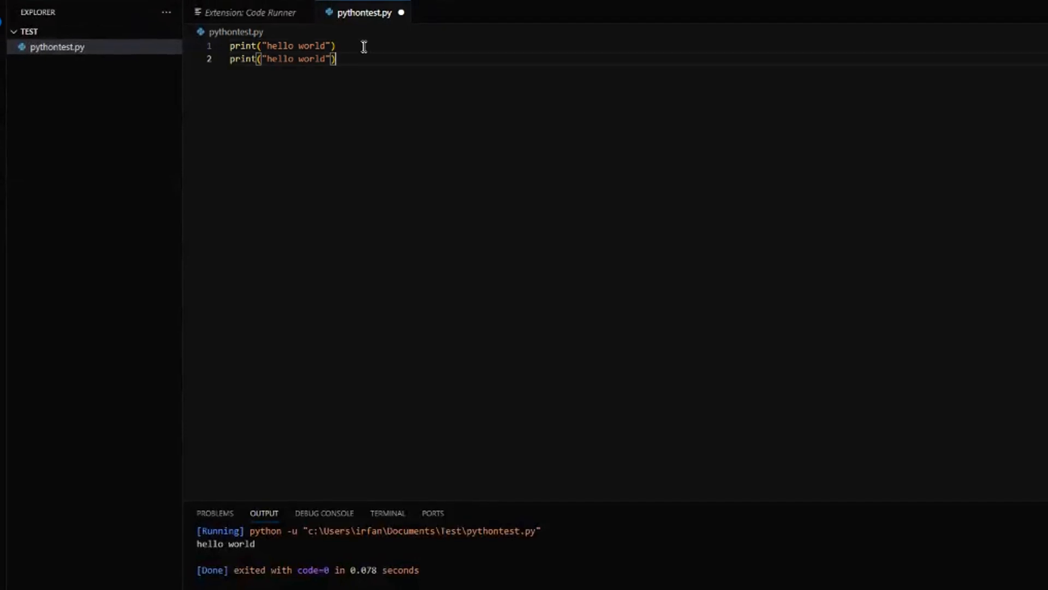
key("Left")
key("Left")
key("BackSpace")
key("BackSpace")
key("BackSpace")
key("BackSpace")
key("BackSpace")
key("BackSpace")
key("BackSpace")
key("BackSpace")
key("BackSpace")
key("BackSpace")
key("BackSpace")
type("This M")
key("BackSpace")
type("is my first Python program")
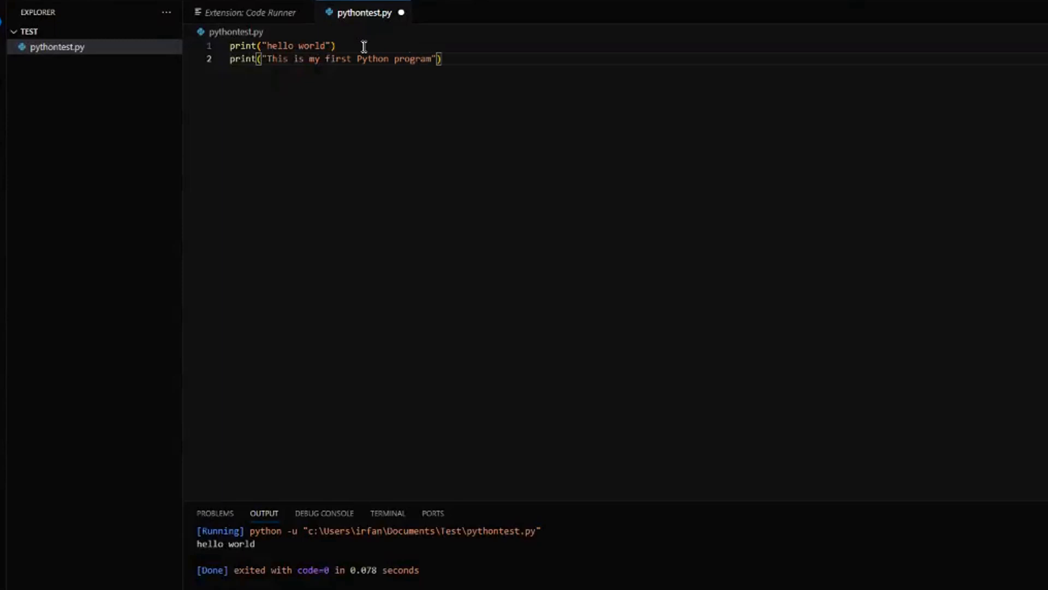
key("ctrl+s")
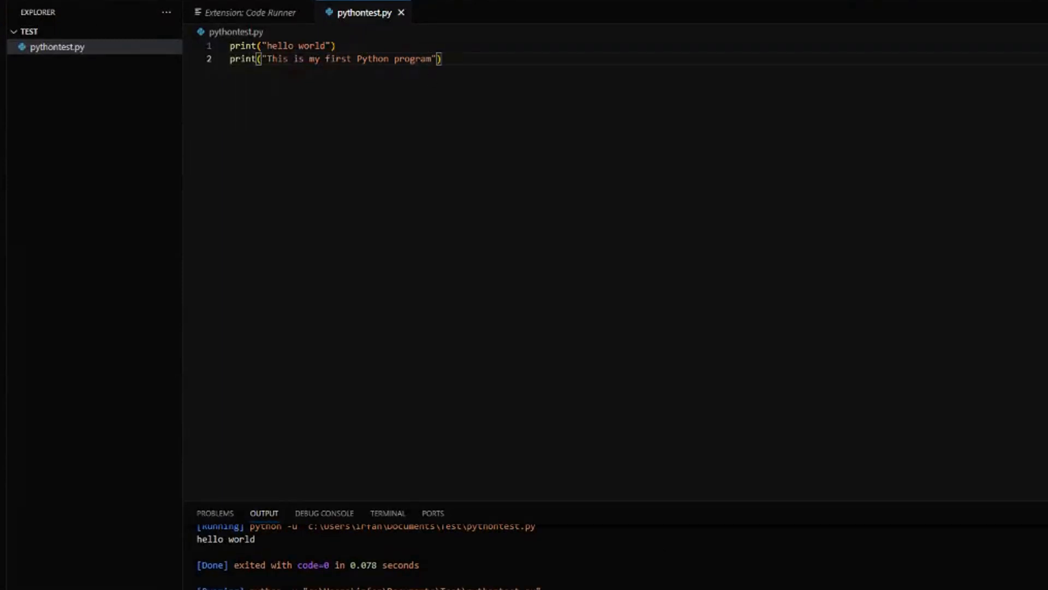